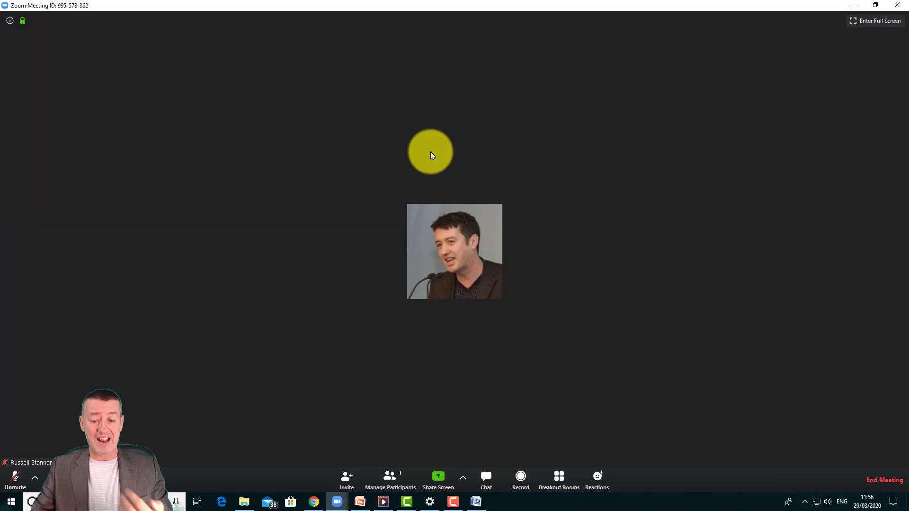
# Share the Films_TV video window, stop sharing, and reopen the window chooser.
pyautogui.click(438, 478)
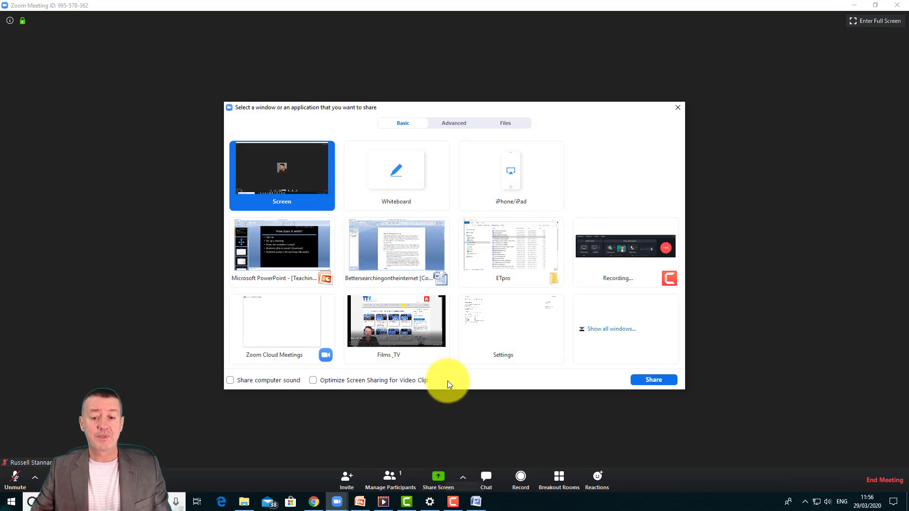
pyautogui.click(379, 314)
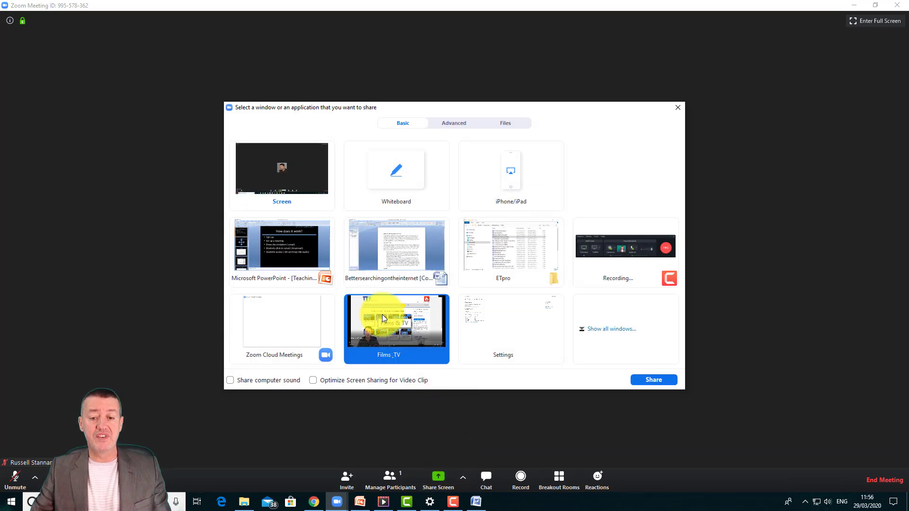
pyautogui.click(649, 381)
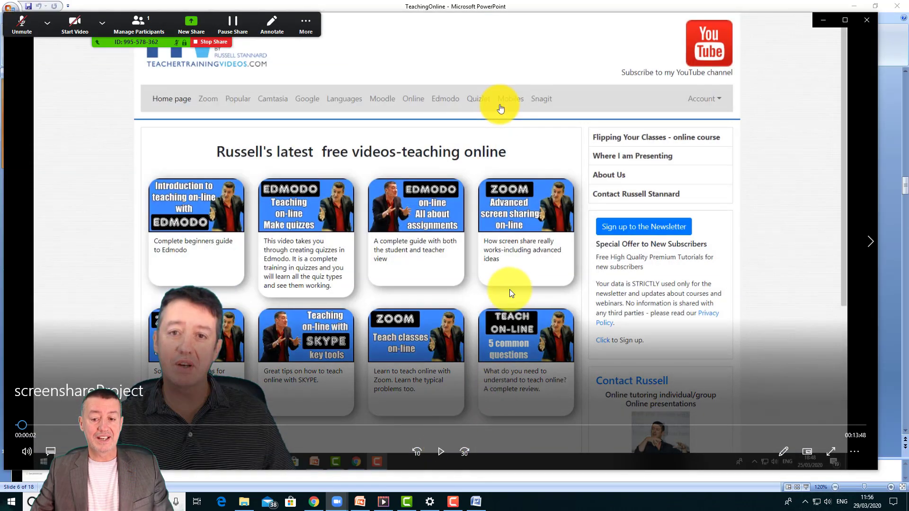
pyautogui.click(213, 42)
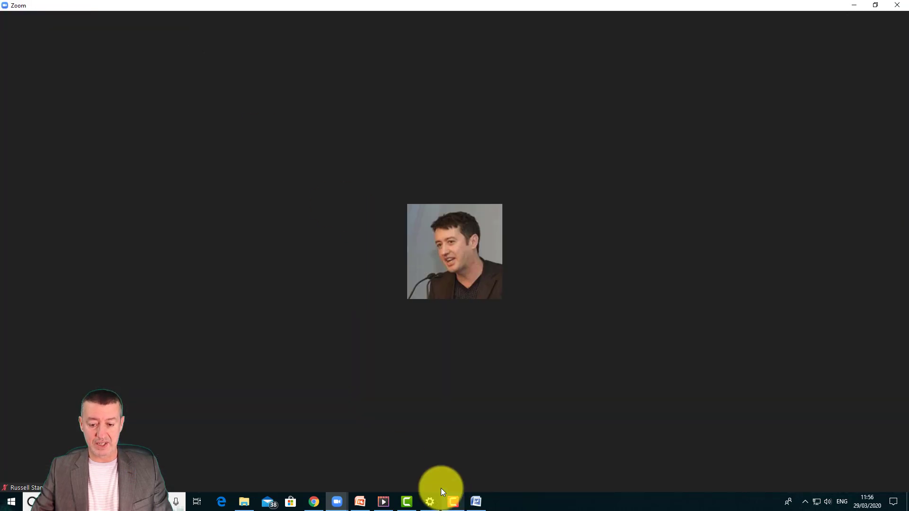
pyautogui.click(440, 479)
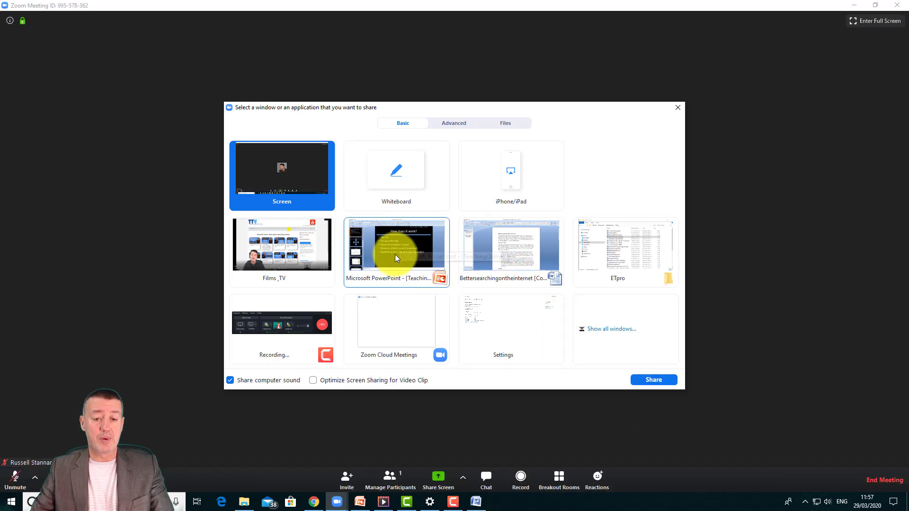
# Share the PowerPoint window, run the TeachingOnline slide show forward a slide, then stop sharing.
pyautogui.click(407, 247)
pyautogui.click(651, 381)
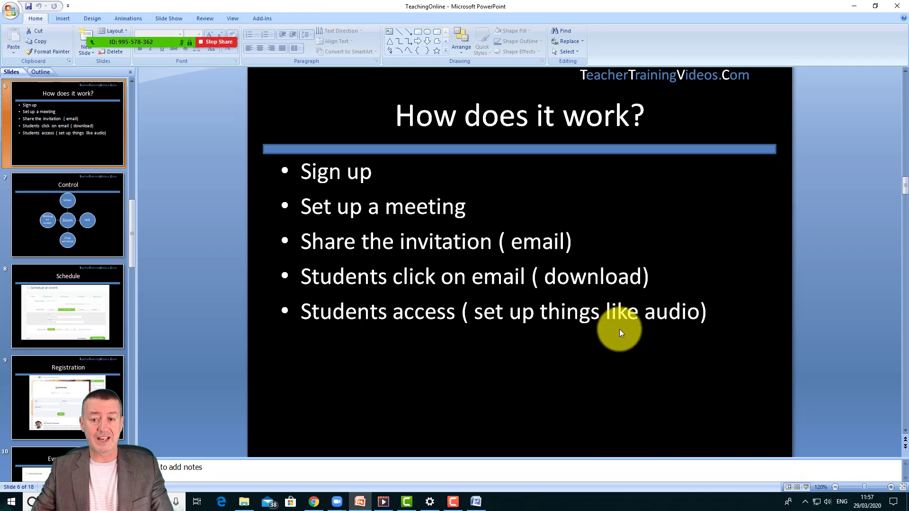
pyautogui.doubleClick(805, 487)
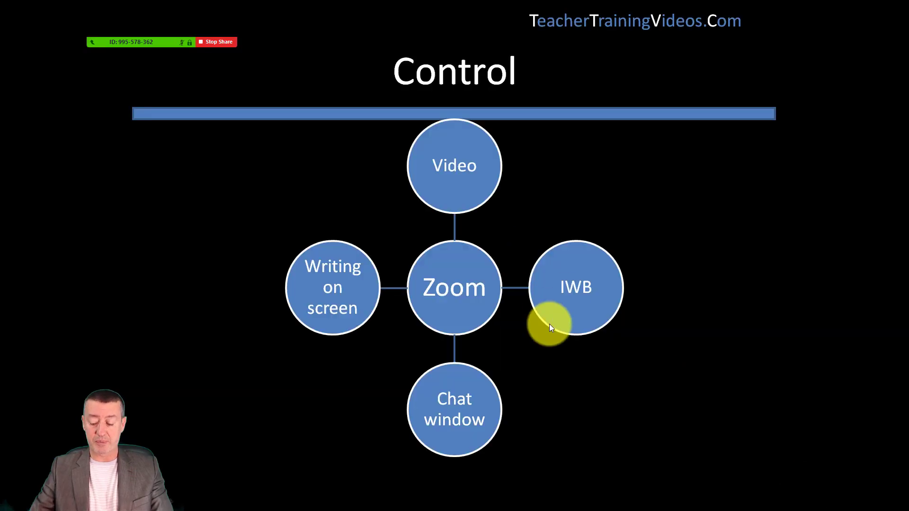
pyautogui.press('Right')
pyautogui.press('Right')
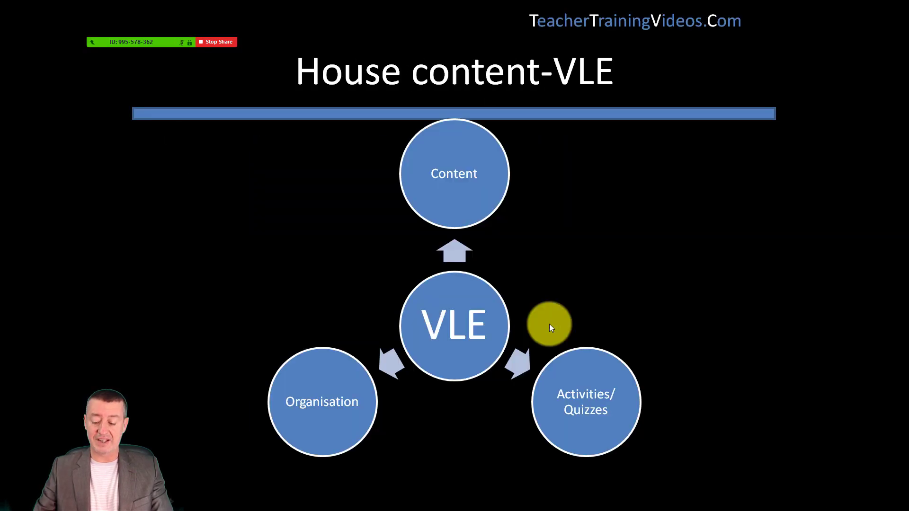
pyautogui.press('Escape')
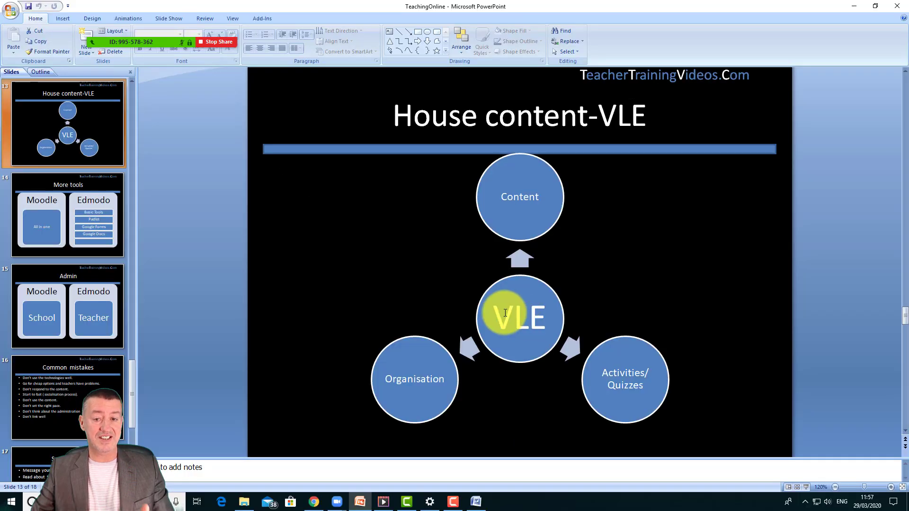
pyautogui.click(214, 41)
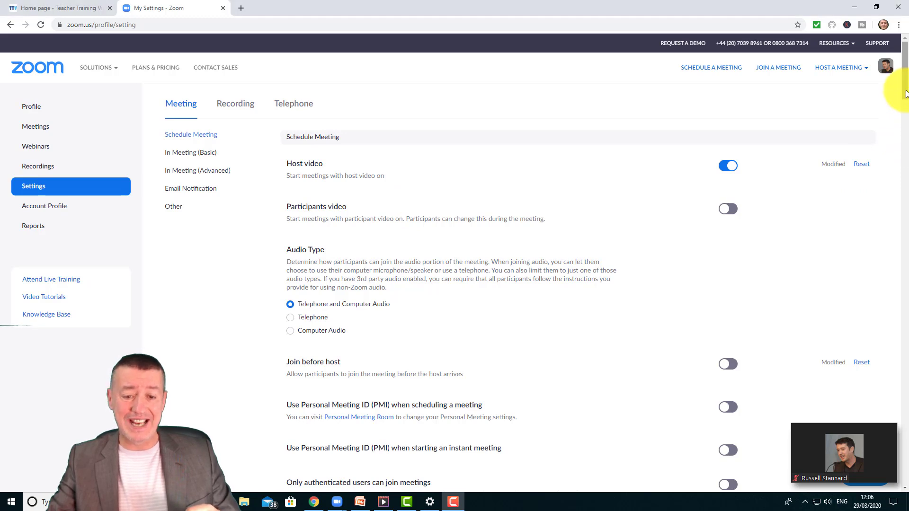
# Scroll through the Schedule Meeting and In Meeting (Basic) settings down to annotation and whiteboard.
pyautogui.scroll(-4, 901, 114)
pyautogui.scroll(-3, 901, 114)
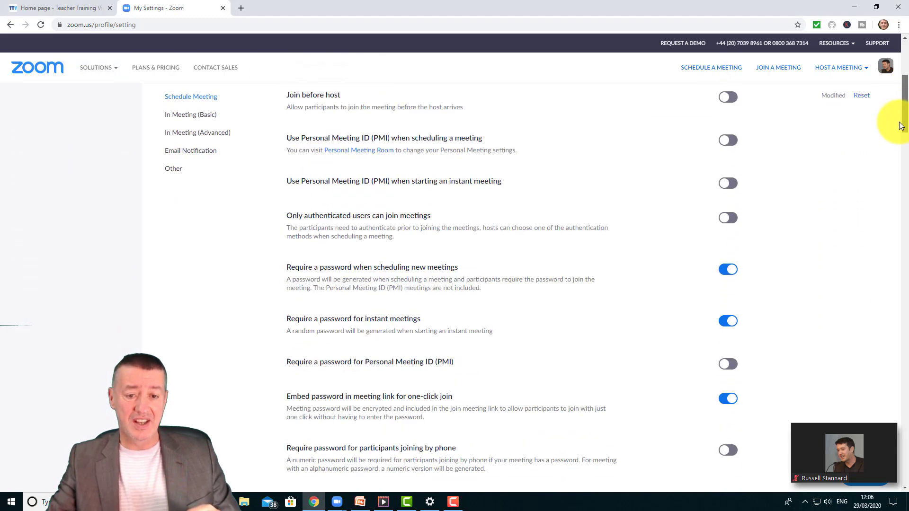
pyautogui.scroll(-4, 897, 130)
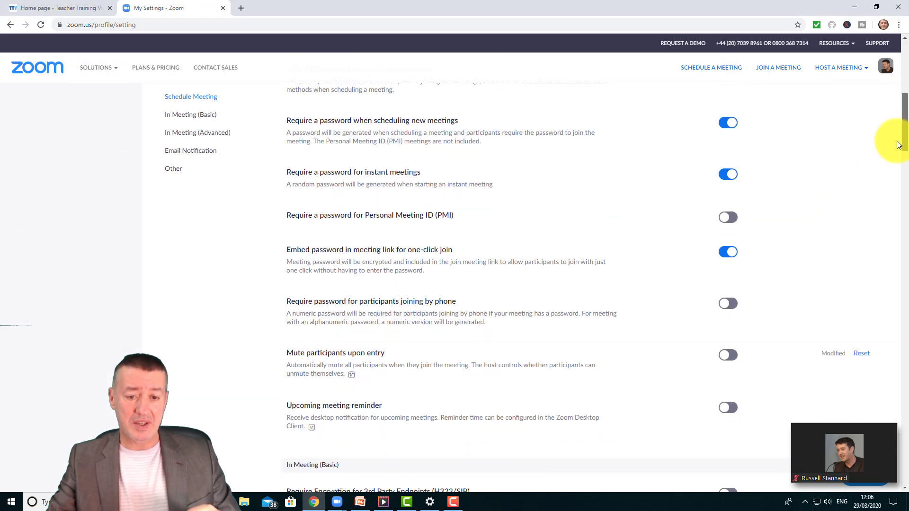
pyautogui.scroll(-4, 893, 156)
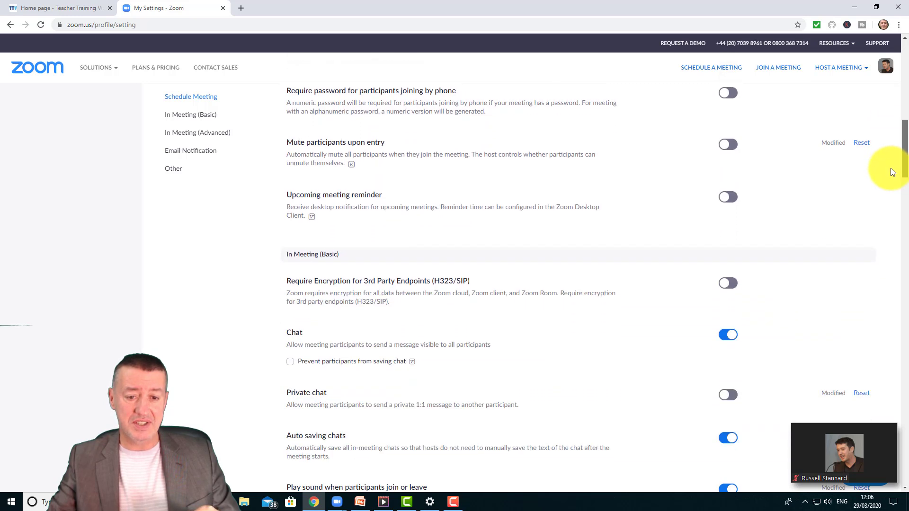
pyautogui.scroll(-5, 888, 187)
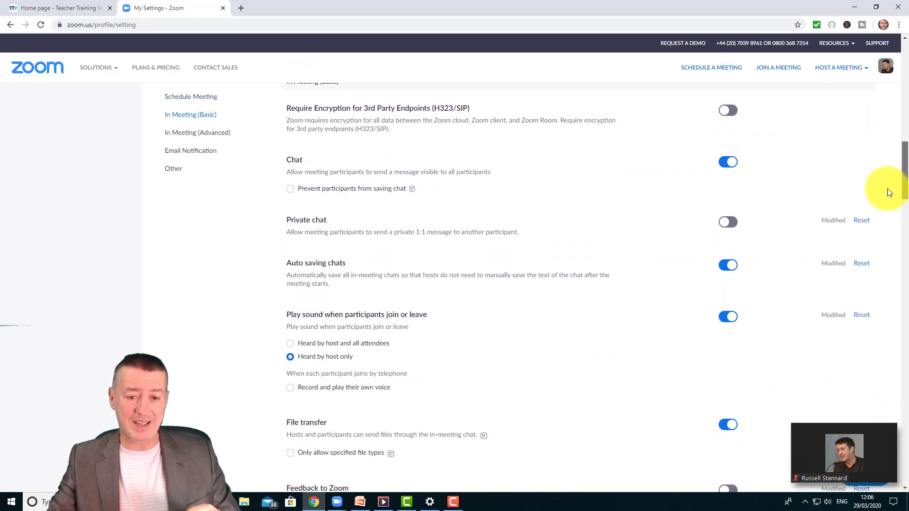
pyautogui.scroll(-6, 887, 208)
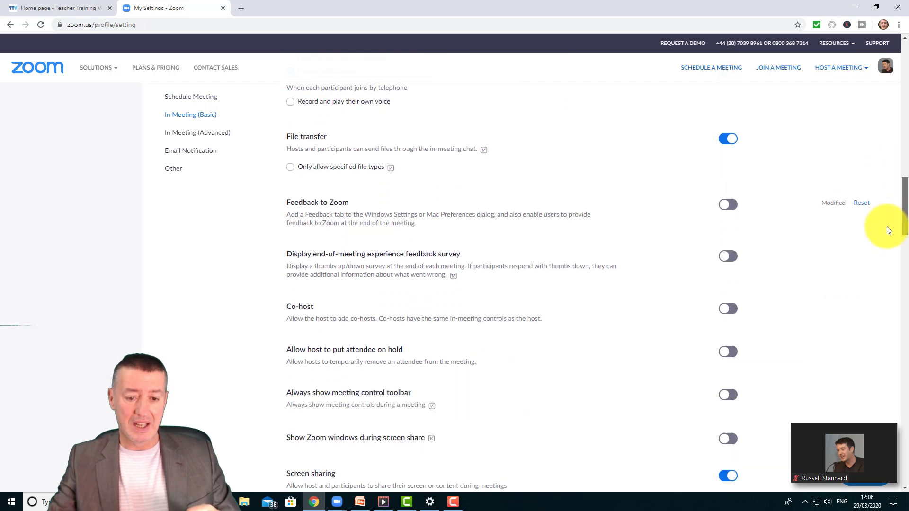
pyautogui.scroll(-5, 887, 246)
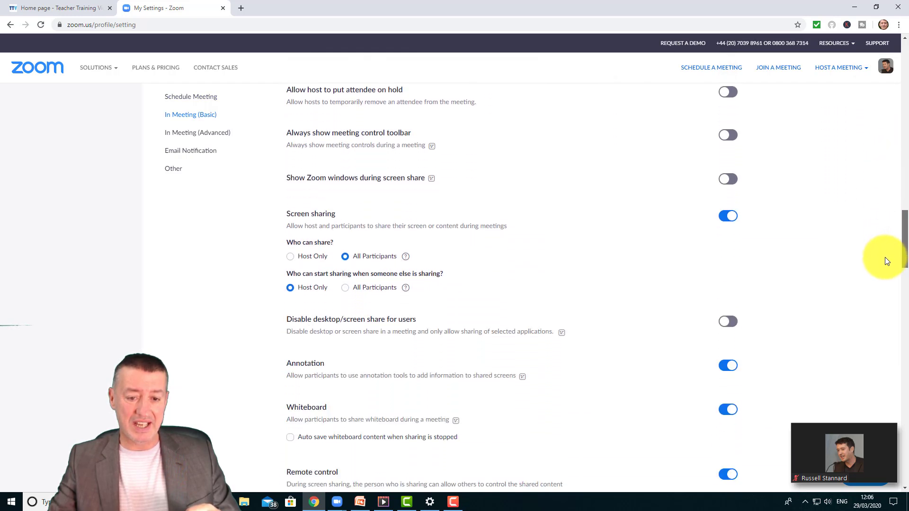
pyautogui.scroll(-2, 881, 276)
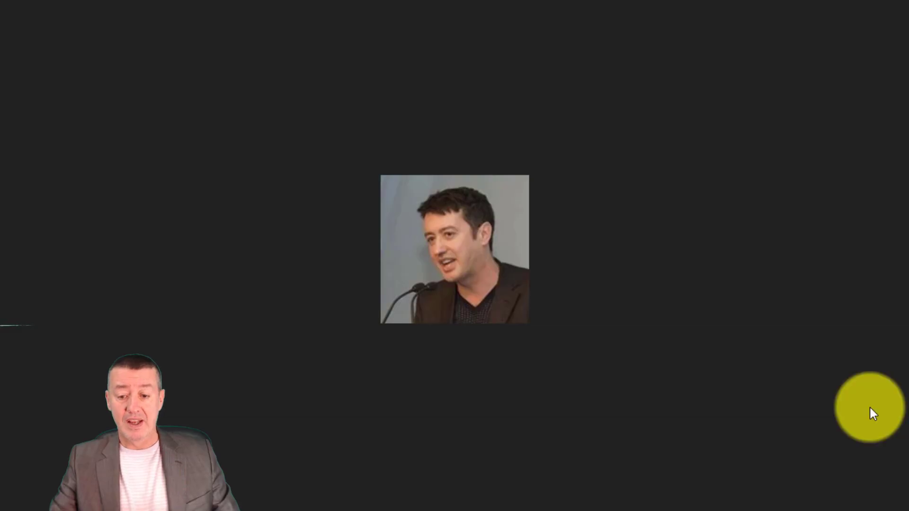
# End the Zoom meeting from the meeting toolbar.
pyautogui.click(423, 494)
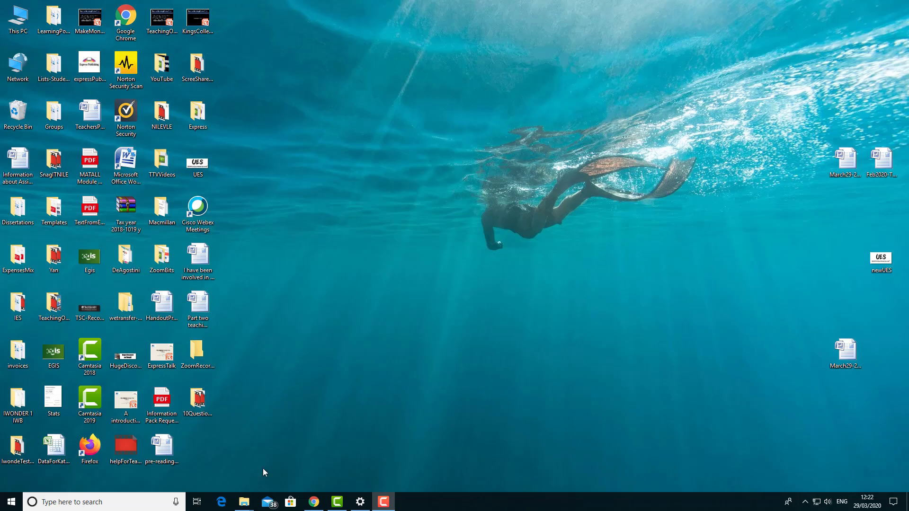
# Bring back the browser and load the zoom.us website in a new tab.
pyautogui.click(314, 502)
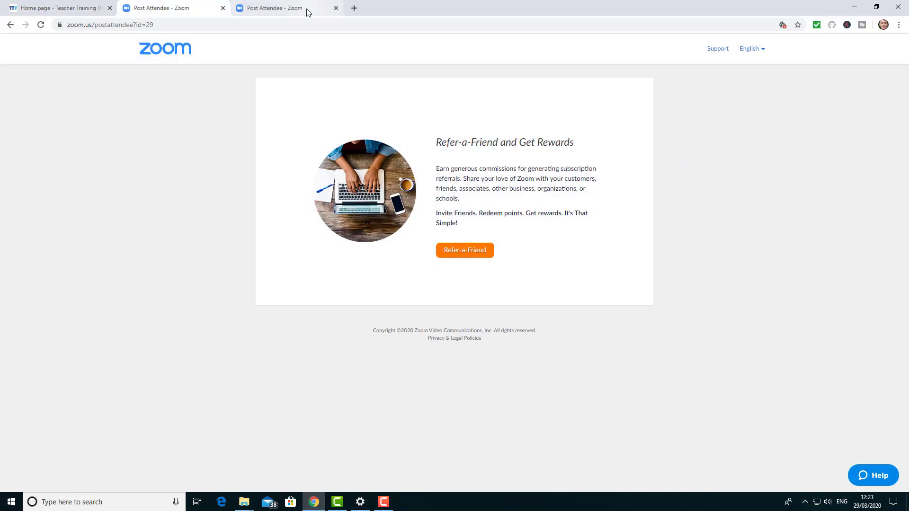
pyautogui.click(307, 12)
pyautogui.click(354, 8)
pyautogui.write('zoom')
pyautogui.press('Return')
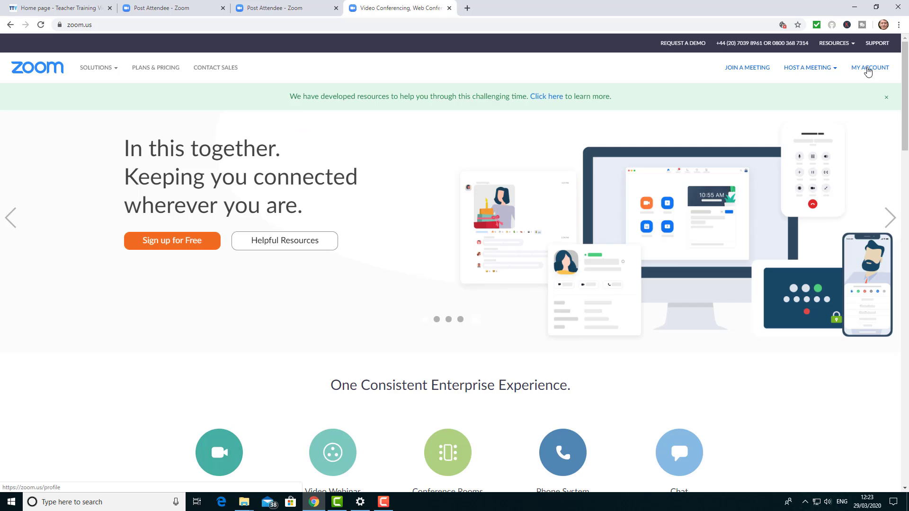
# Schedule a new meeting with automatic local recording, save it, and launch it in Zoom.
pyautogui.click(867, 70)
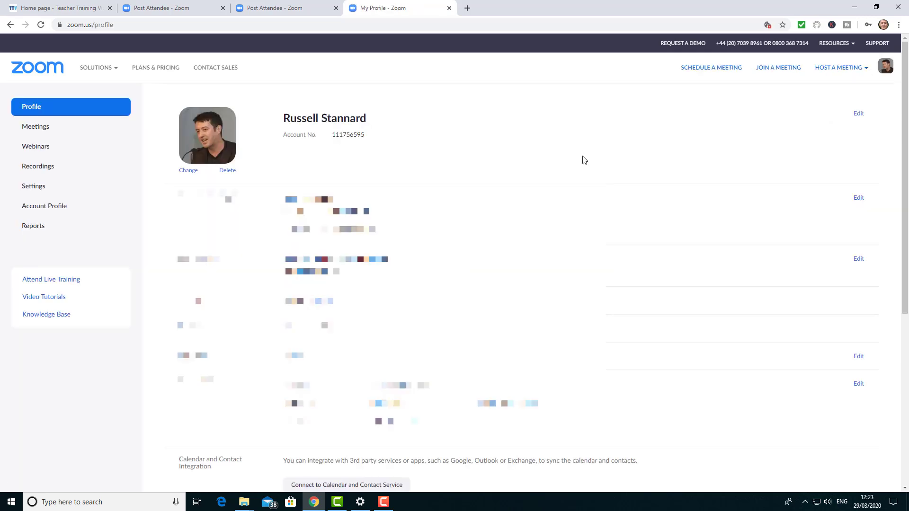
pyautogui.click(33, 128)
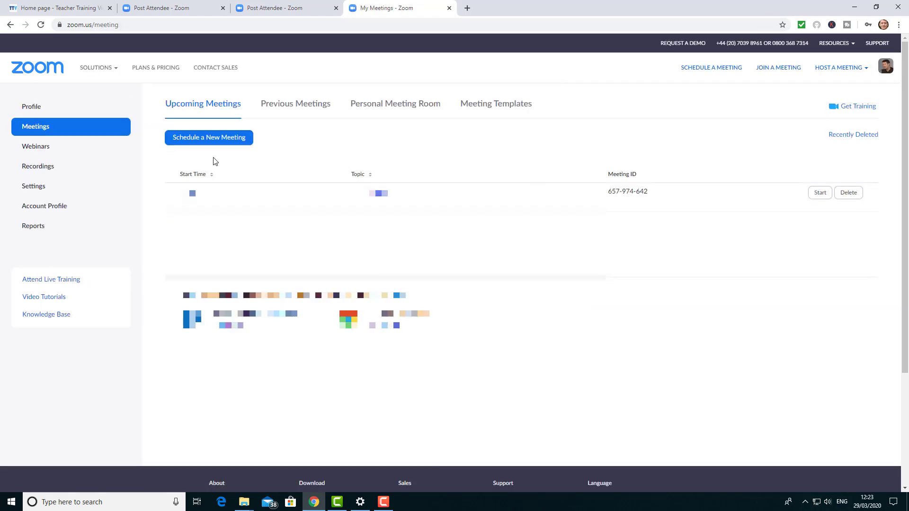
pyautogui.click(219, 137)
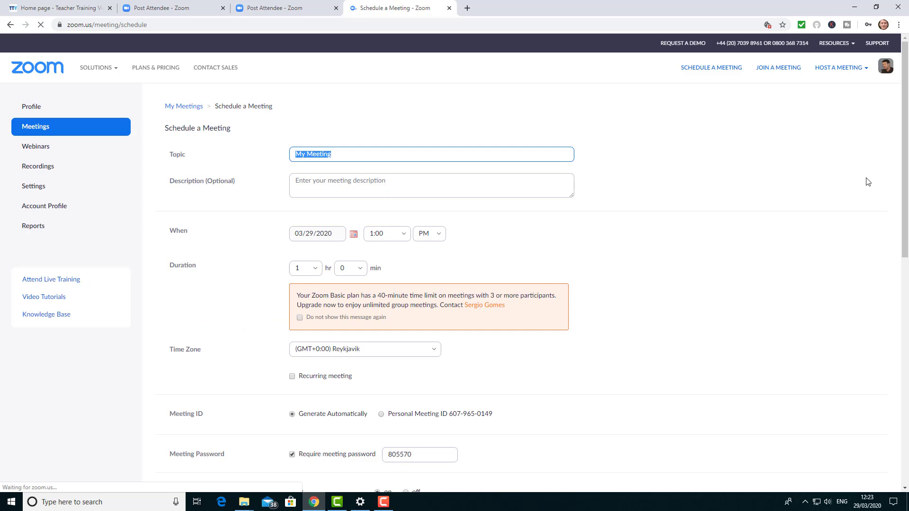
pyautogui.moveTo(904, 170); pyautogui.dragTo(904, 403)
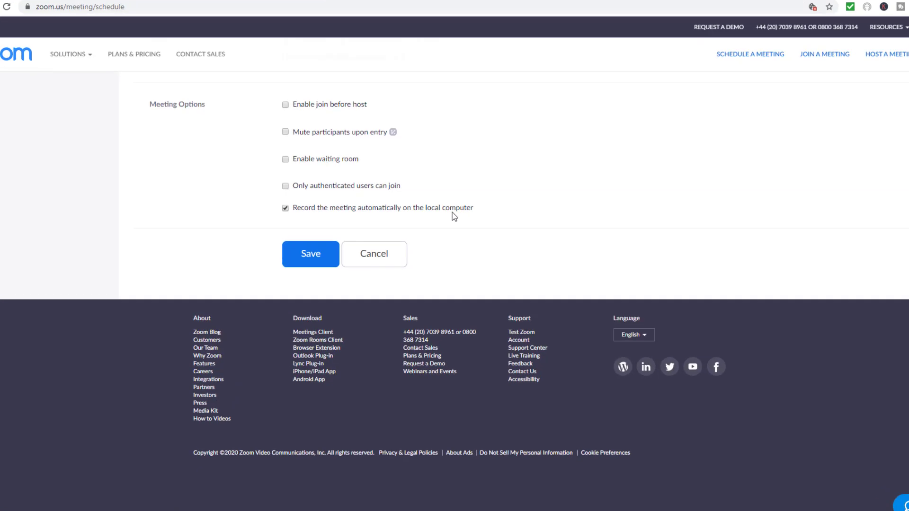
pyautogui.click(307, 313)
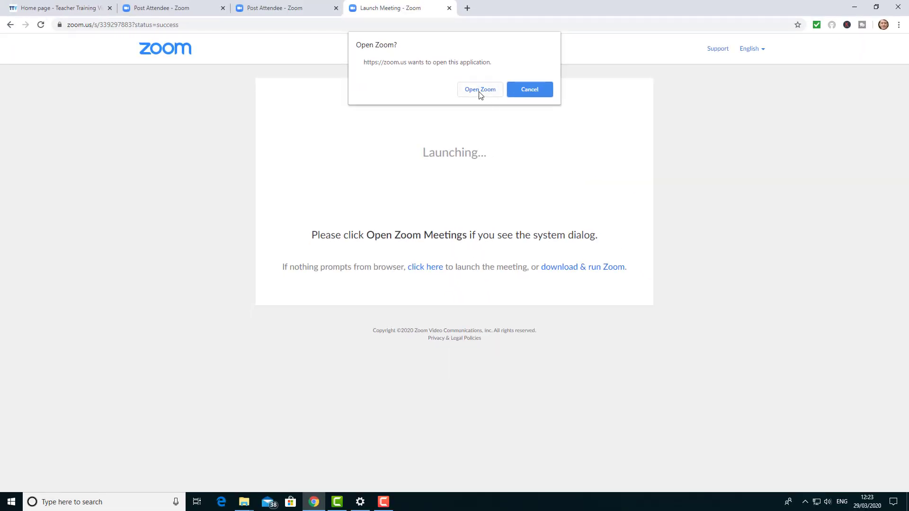
pyautogui.click(480, 93)
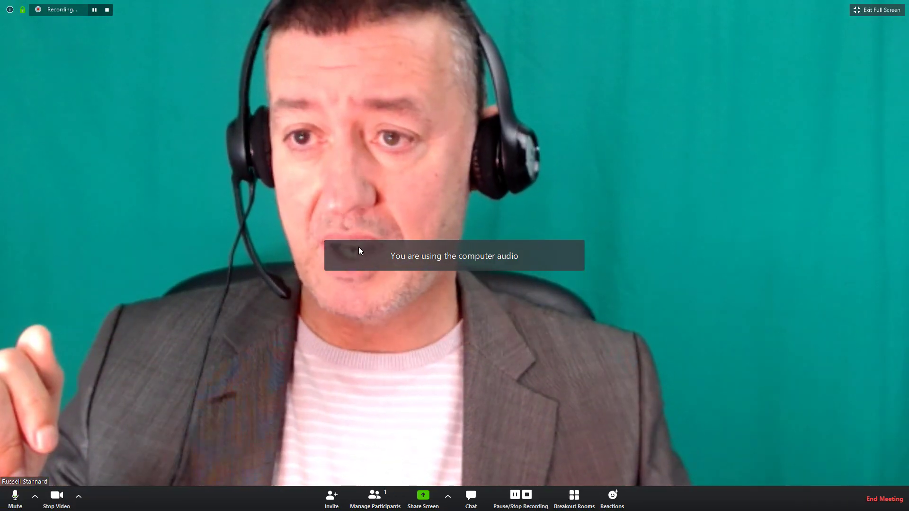
# Stop the webcam video in the running meeting and bring up the share chooser.
pyautogui.click(57, 497)
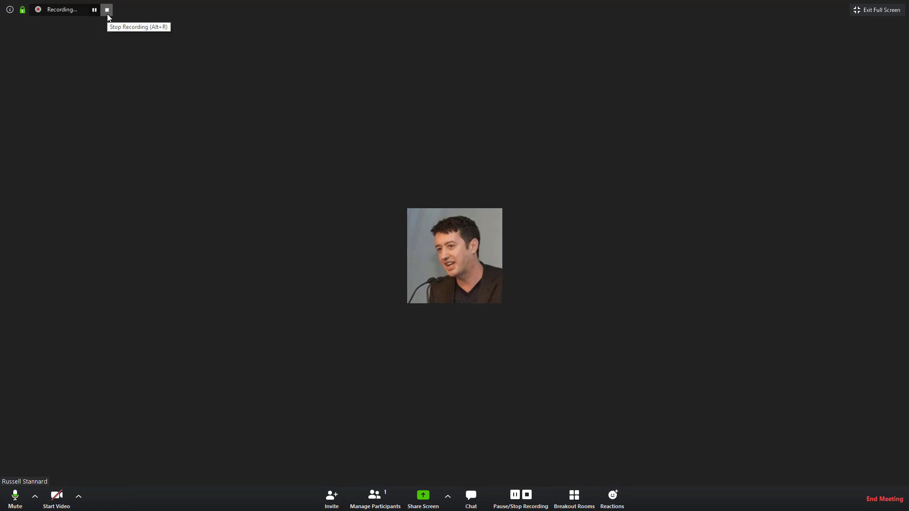
pyautogui.click(423, 499)
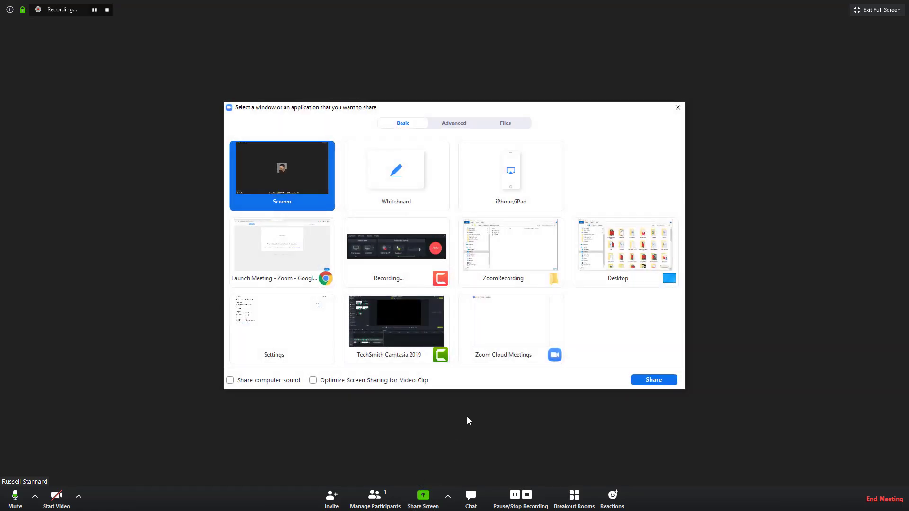
# Share a whiteboard, draw three purple X marks (centre, left, right), then stop and reopen sharing.
pyautogui.click(374, 177)
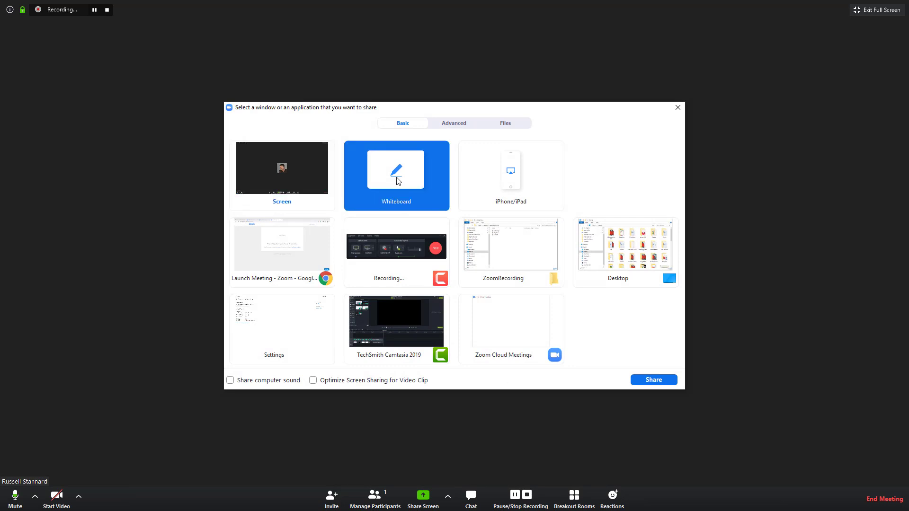
pyautogui.click(655, 383)
pyautogui.moveTo(340, 157); pyautogui.dragTo(576, 312)
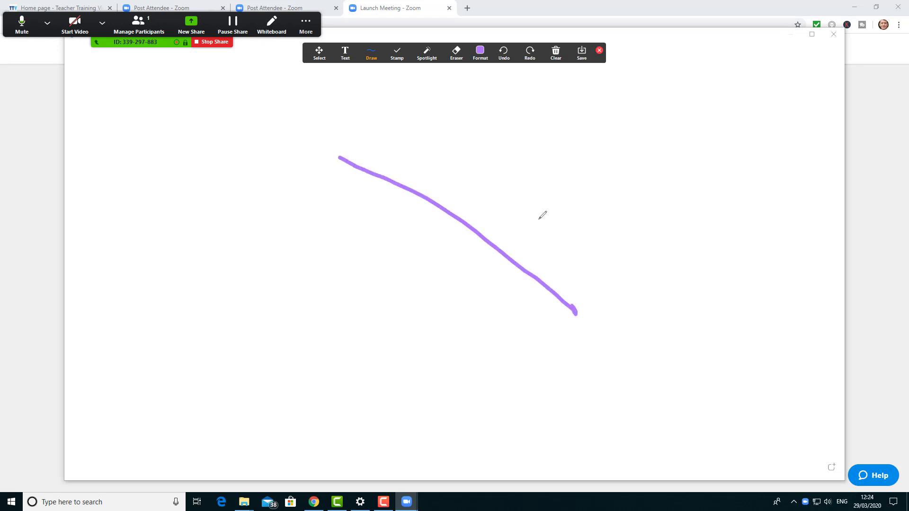
pyautogui.moveTo(521, 187); pyautogui.dragTo(342, 306)
pyautogui.moveTo(152, 191); pyautogui.dragTo(288, 286)
pyautogui.moveTo(121, 308); pyautogui.dragTo(246, 193)
pyautogui.moveTo(662, 167); pyautogui.dragTo(839, 220)
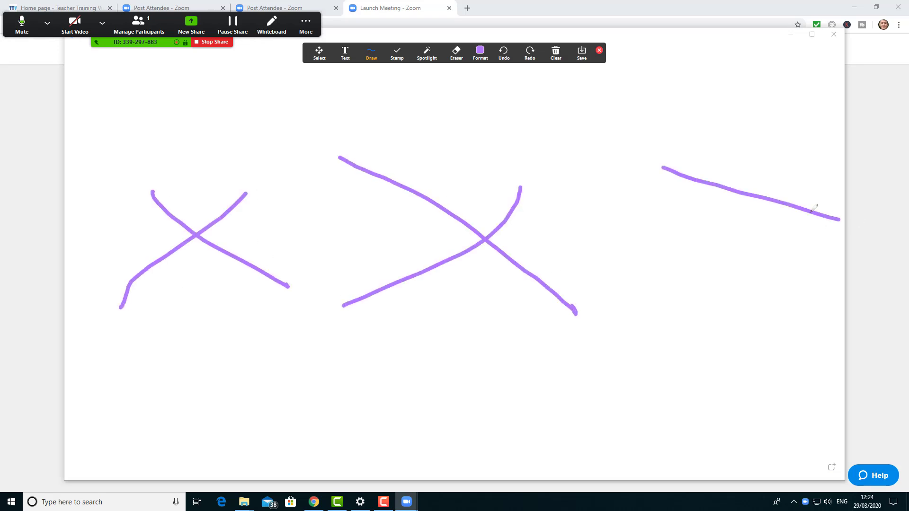
pyautogui.moveTo(792, 159); pyautogui.dragTo(635, 331)
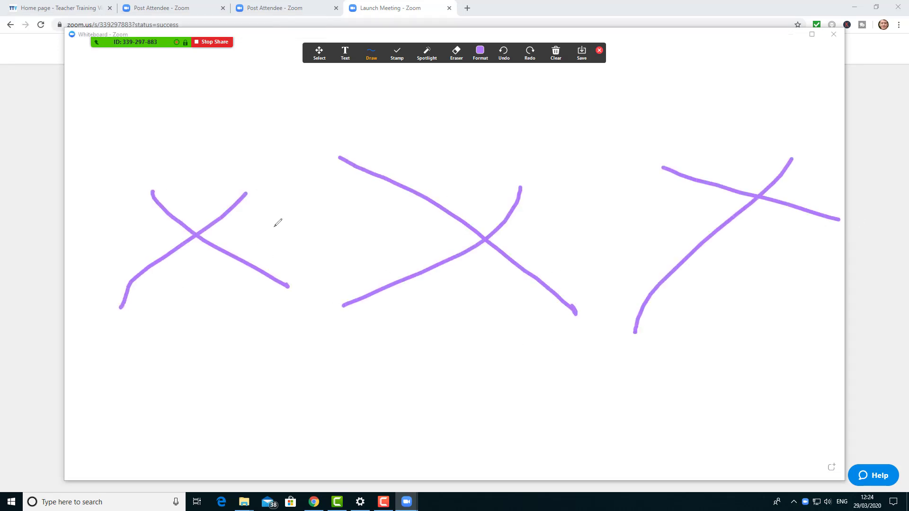
pyautogui.click(221, 43)
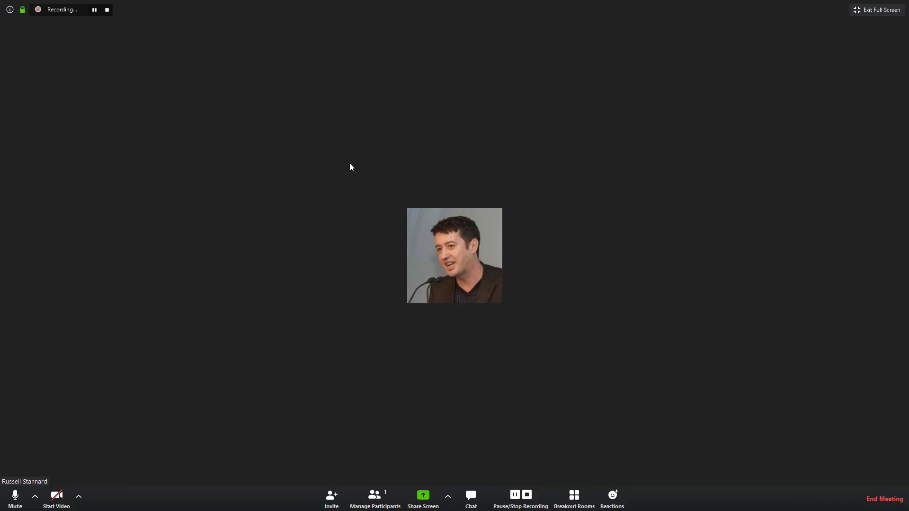
pyautogui.click(423, 497)
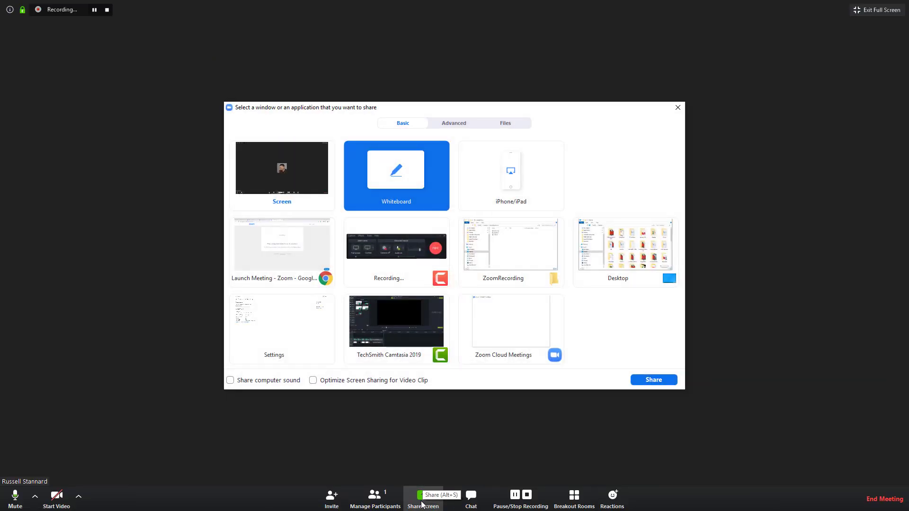